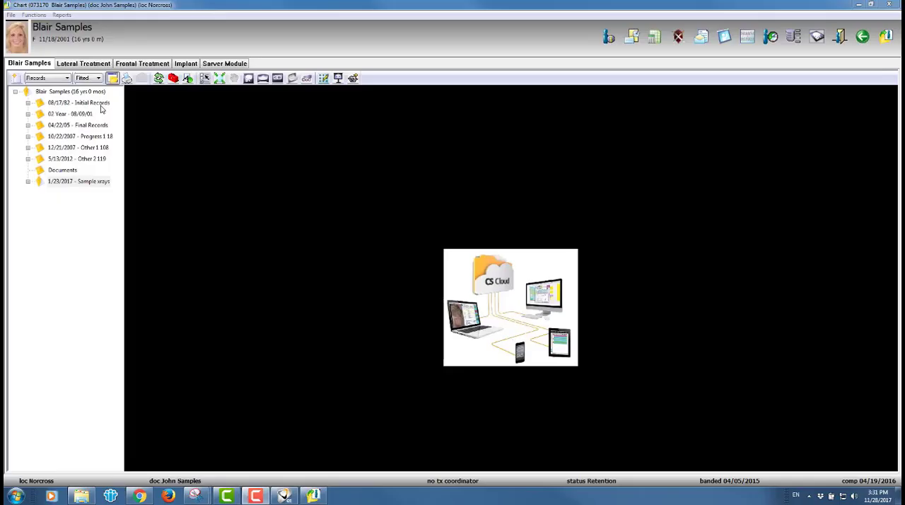
Step: Review the patient's 04/22/05 Final Records and 5/13/2012 photo records in the patient tree
left_click(90, 102)
left_click(85, 114)
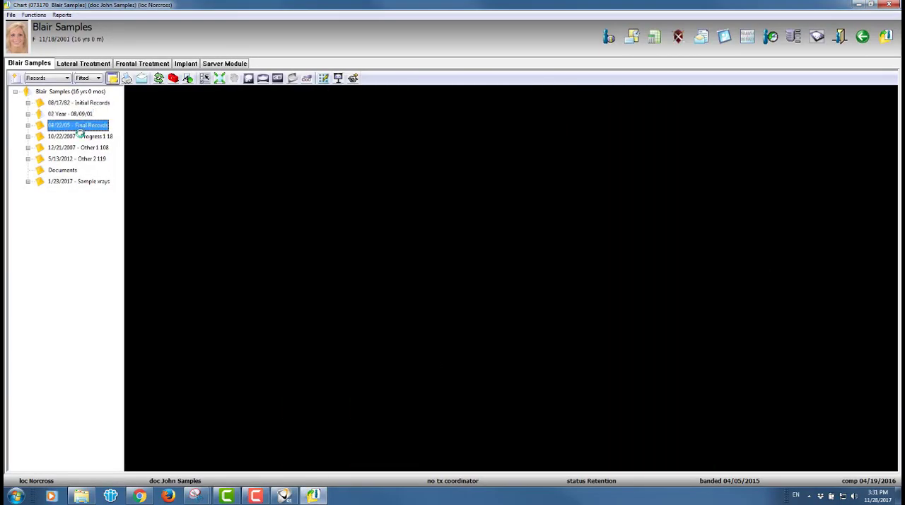
left_click(80, 137)
left_click(81, 158)
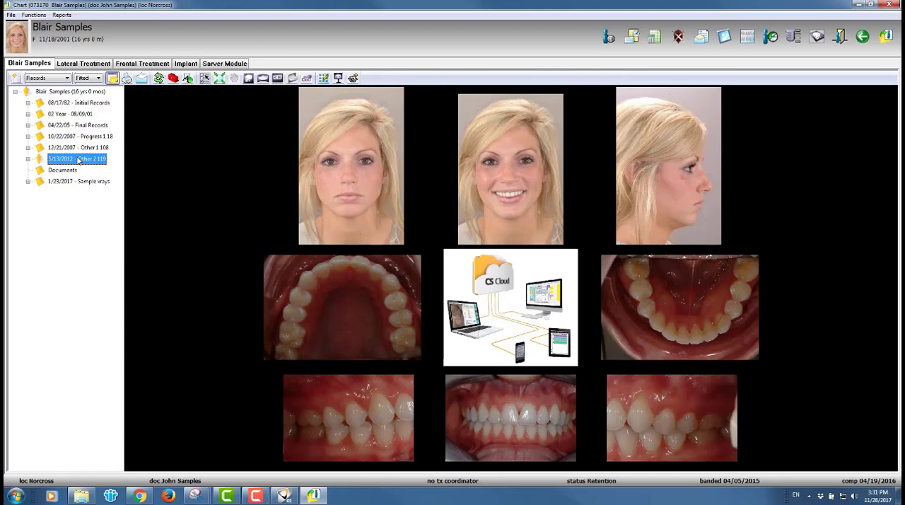
Step: Launch CS 3D Acquisition for this patient's intraoral scan
left_click(307, 78)
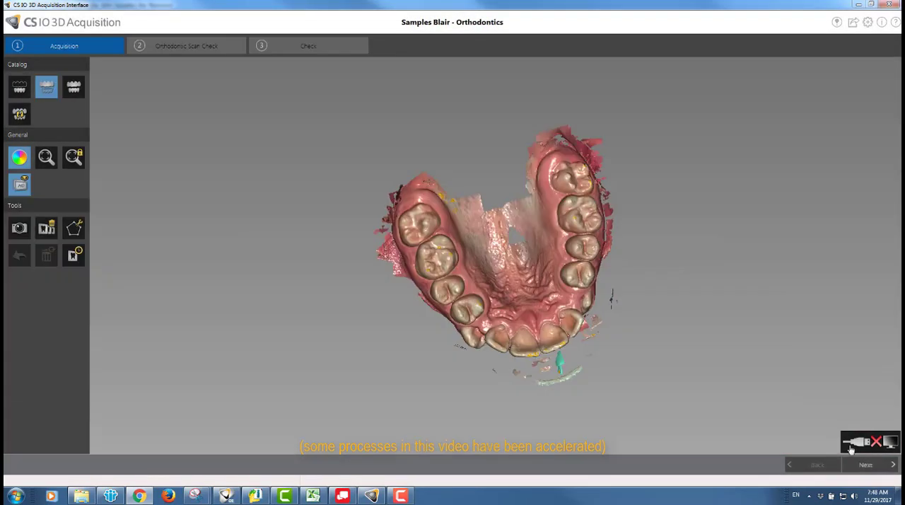
Step: Advance the scan to the Check step, inspect the refined colour bite model, and start quadrant snapshots
left_click(859, 465)
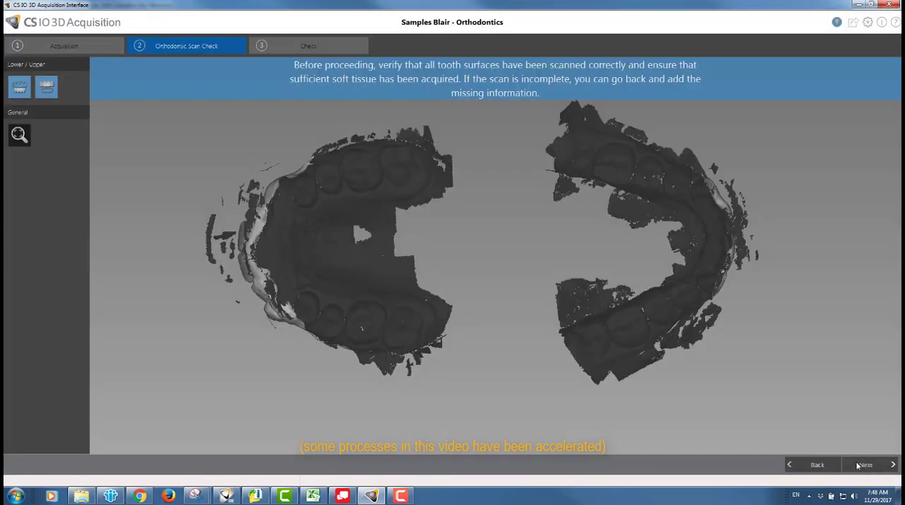
left_click(858, 465)
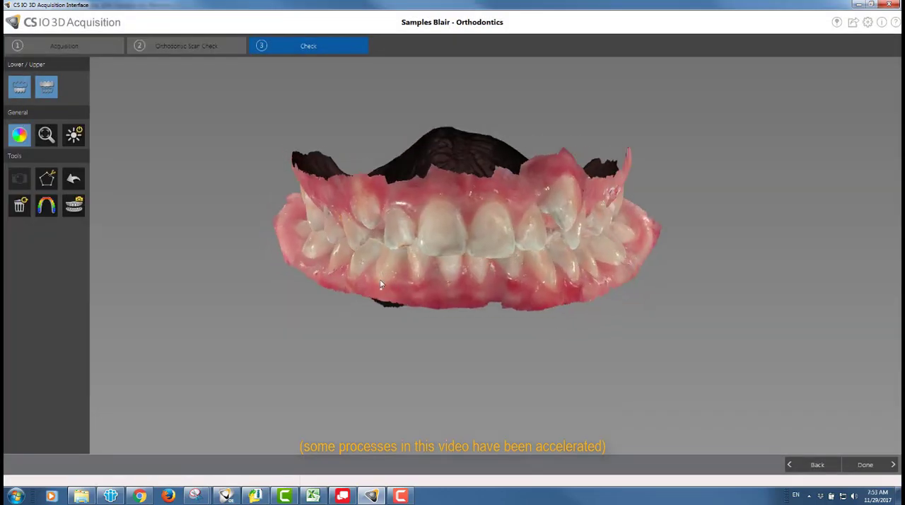
left_click_drag(380, 284, 400, 280)
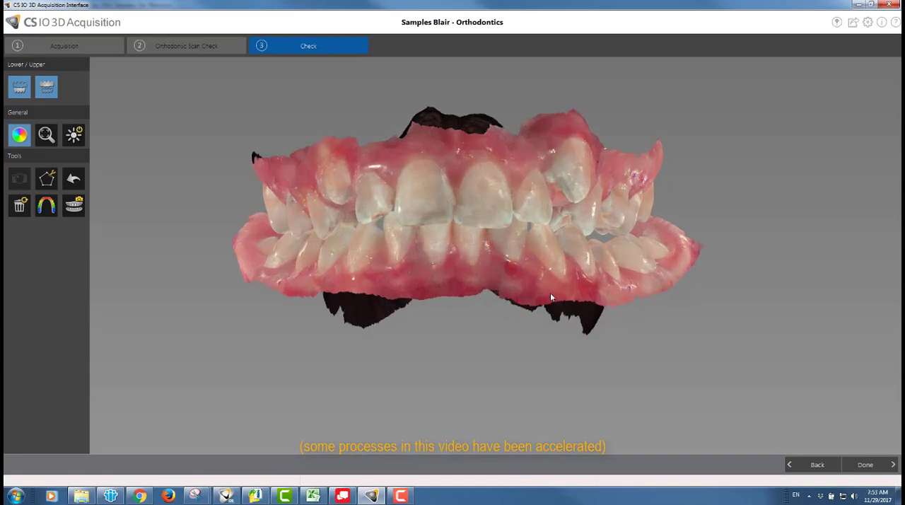
left_click_drag(550, 292, 538, 288)
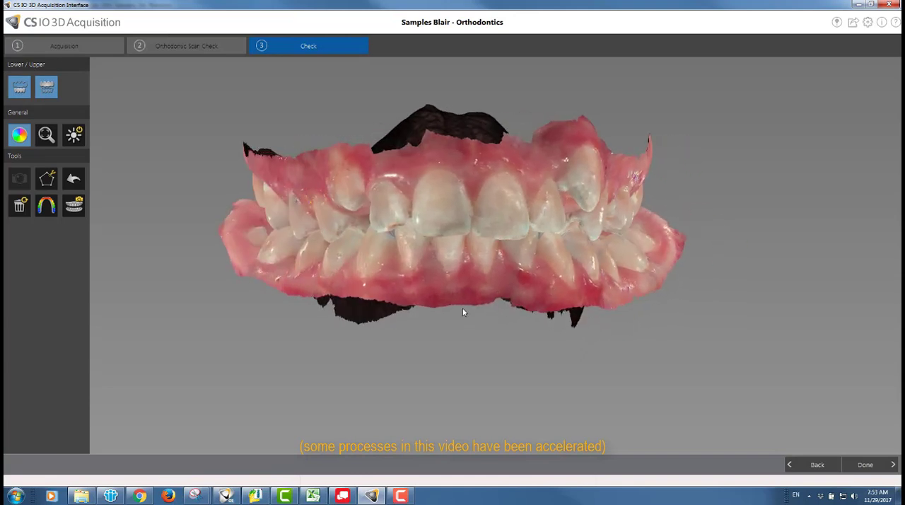
left_click(75, 206)
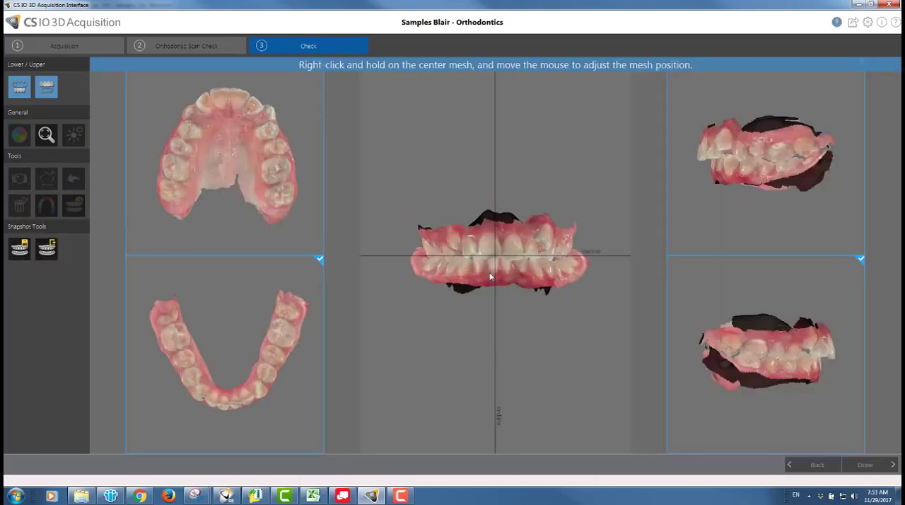
scroll(483, 282, "up", 2)
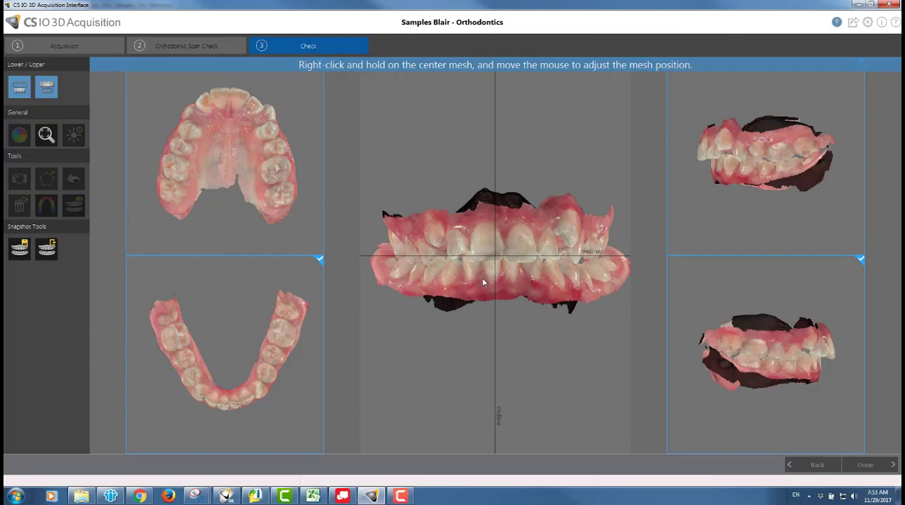
Step: Shift the centre front view of the bite slightly left in the snapshot layout
left_click_drag(484, 282, 474, 275)
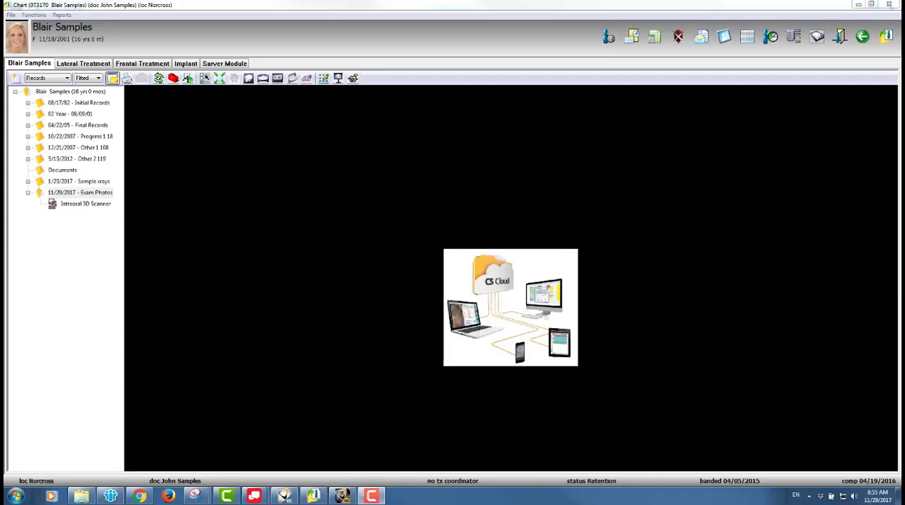
Step: Load the scan snapshot folder into the 11/29/2017 Exam Photos filmstrip and AutoFill the layout slots
left_click(72, 193)
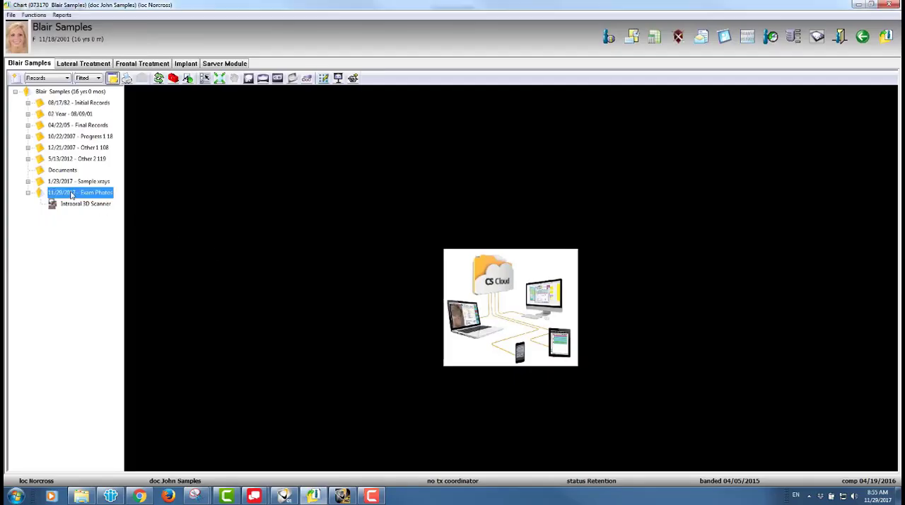
left_click(324, 78)
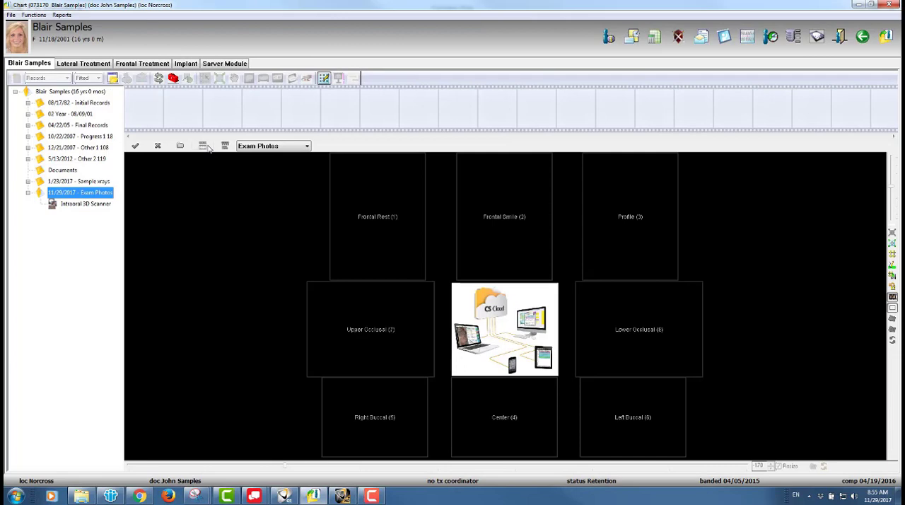
left_click(179, 146)
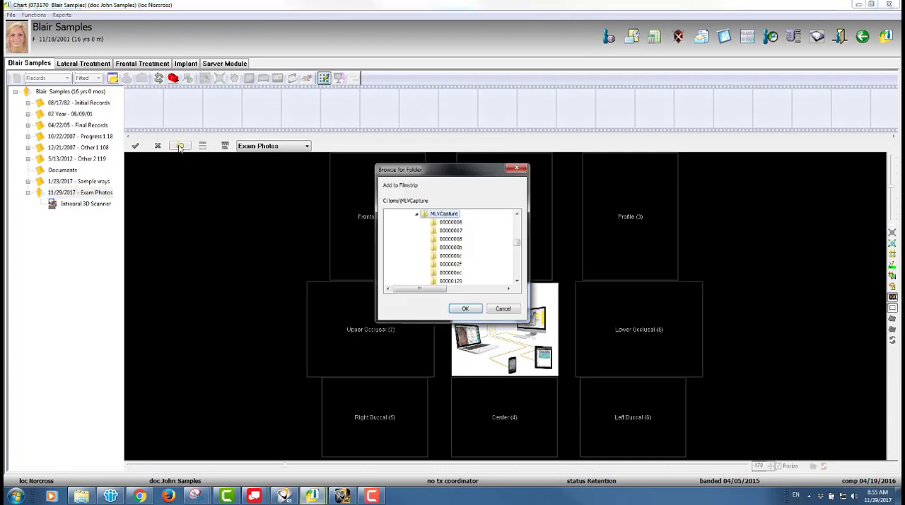
left_click(452, 264)
left_click(465, 309)
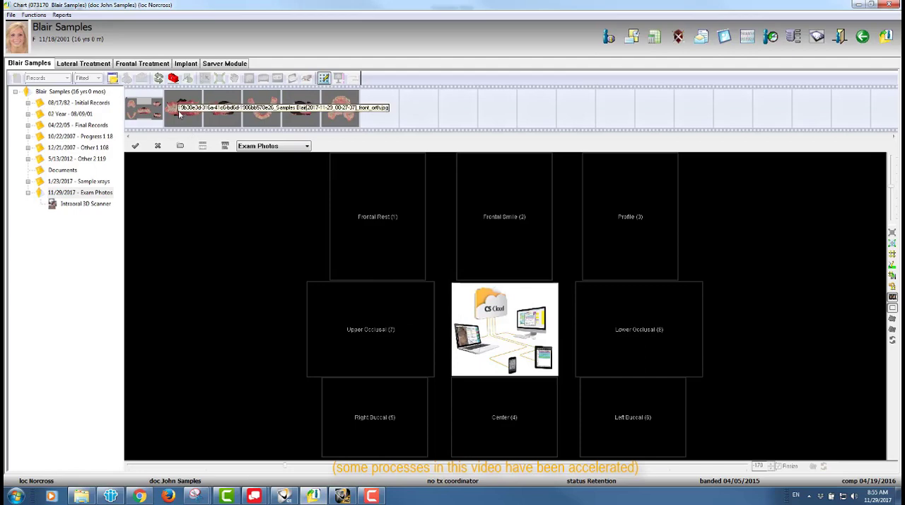
left_click(203, 146)
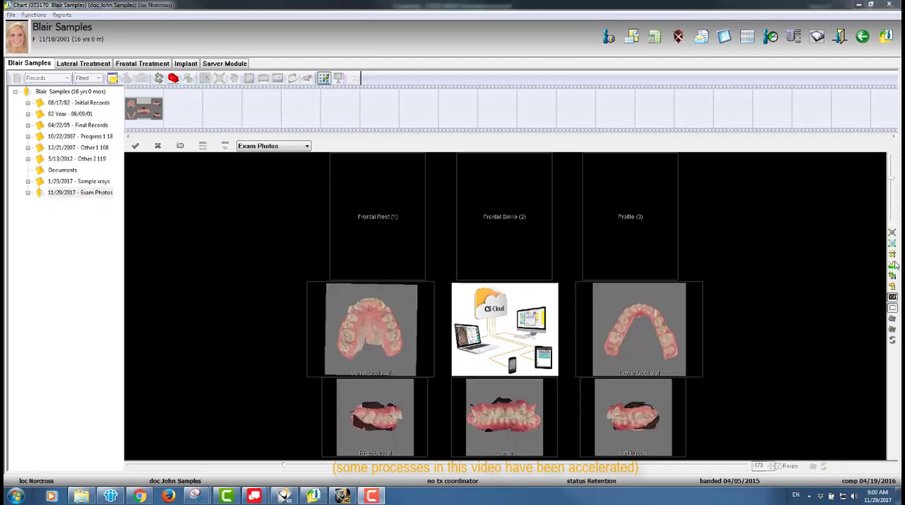
Step: Enlarge the Upper and Lower Occlusal images within their layout slots
left_click(893, 259)
mouse_move(371, 333)
left_mouse_down()
mouse_move(380, 353)
mouse_move(391, 353)
left_mouse_up()
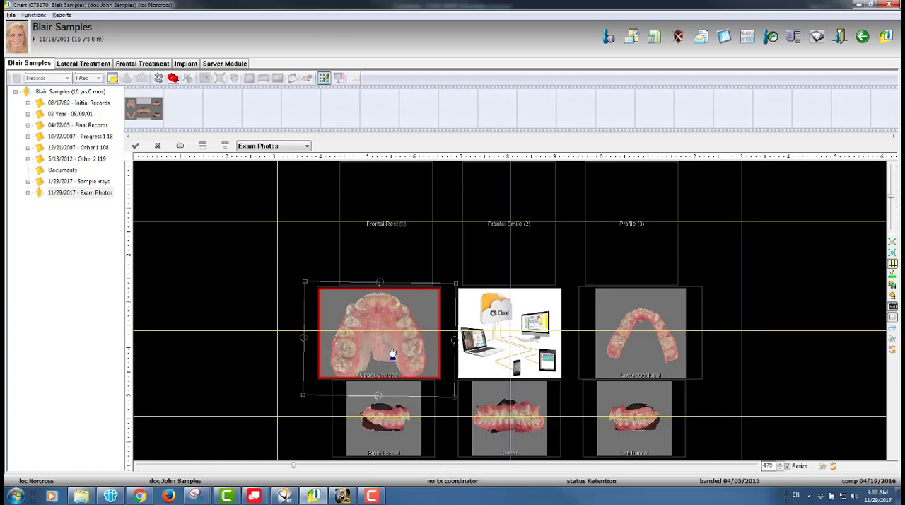
left_click(648, 361)
mouse_move(646, 346)
left_mouse_down()
mouse_move(648, 328)
mouse_move(641, 391)
mouse_move(638, 357)
mouse_move(630, 371)
left_mouse_up()
Step: Reposition the Right Buccal, centre and Left Buccal scans in their frames and save the layout
left_click(407, 433)
scroll(385, 421, "up", 4)
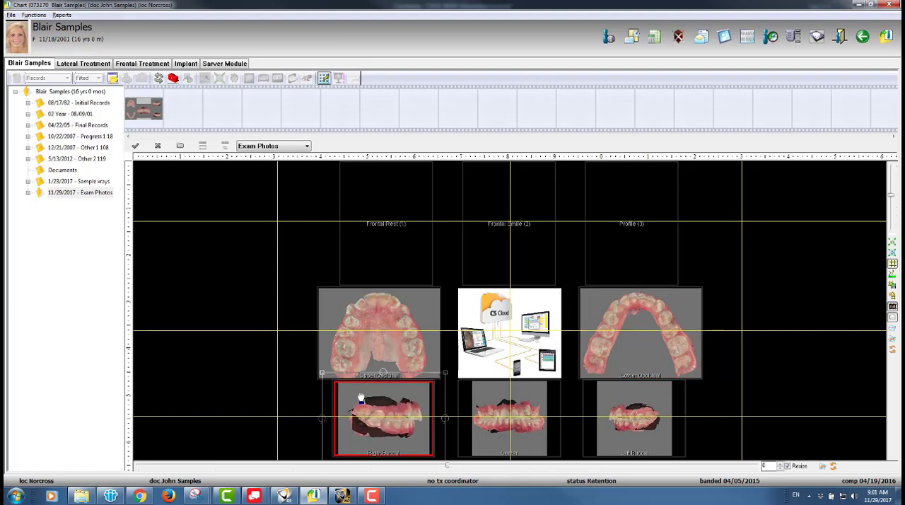
left_click_drag(381, 438, 393, 442)
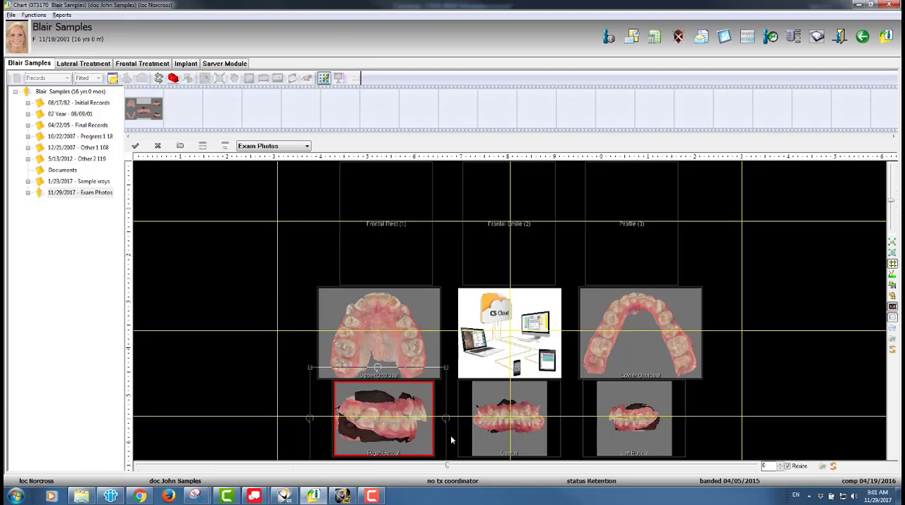
left_click(477, 433)
scroll(481, 431, "up", 4)
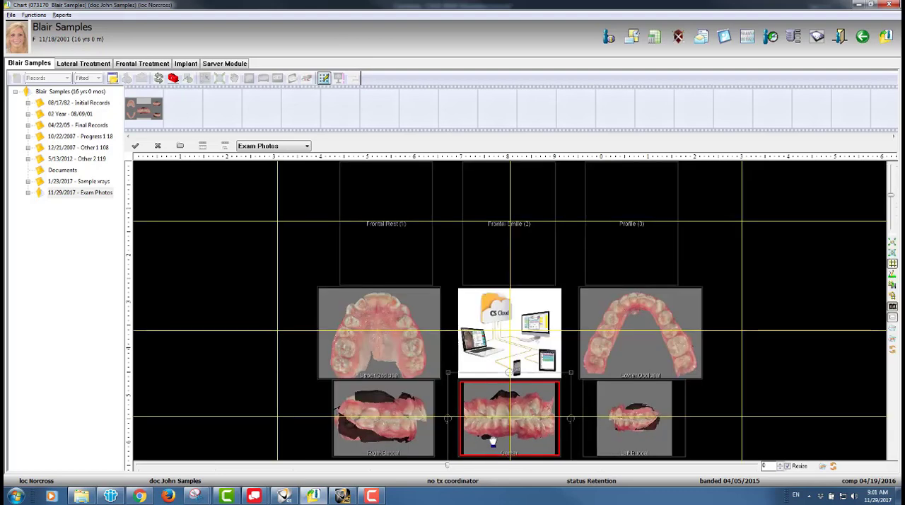
left_click_drag(491, 442, 493, 443)
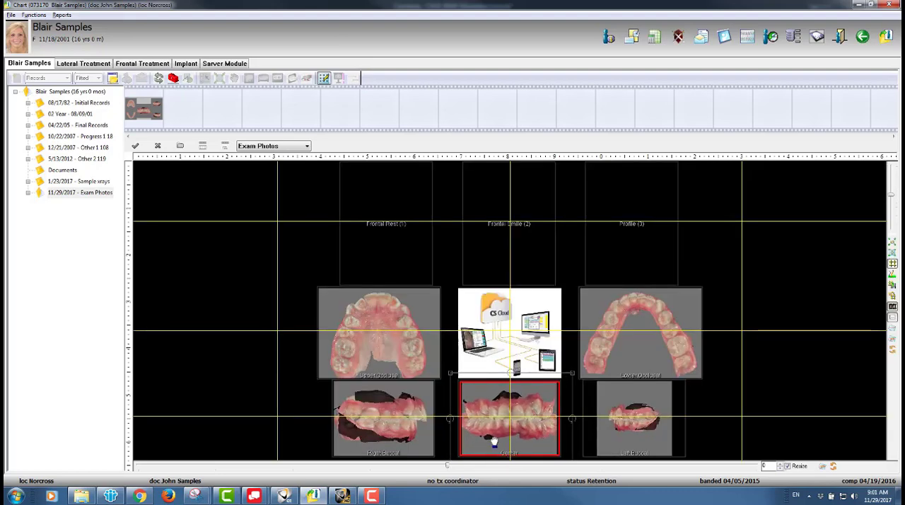
left_click(625, 442)
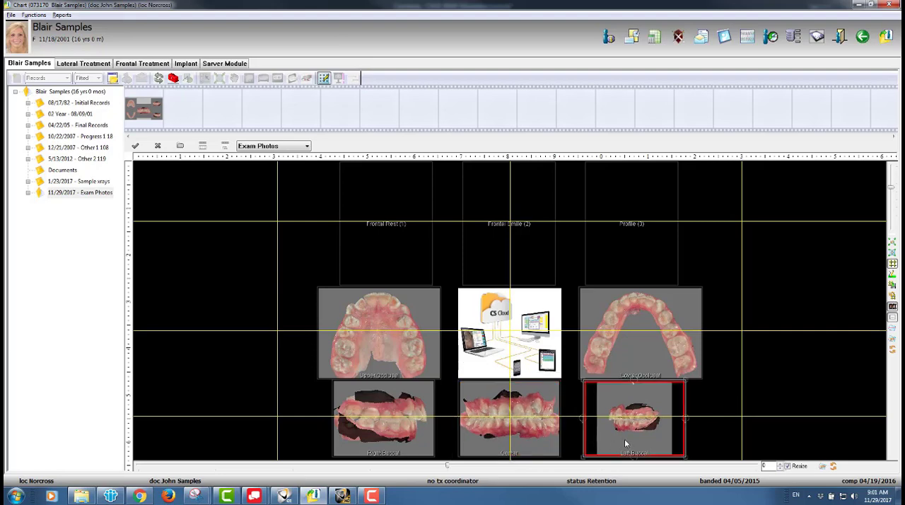
scroll(624, 439, "up", 4)
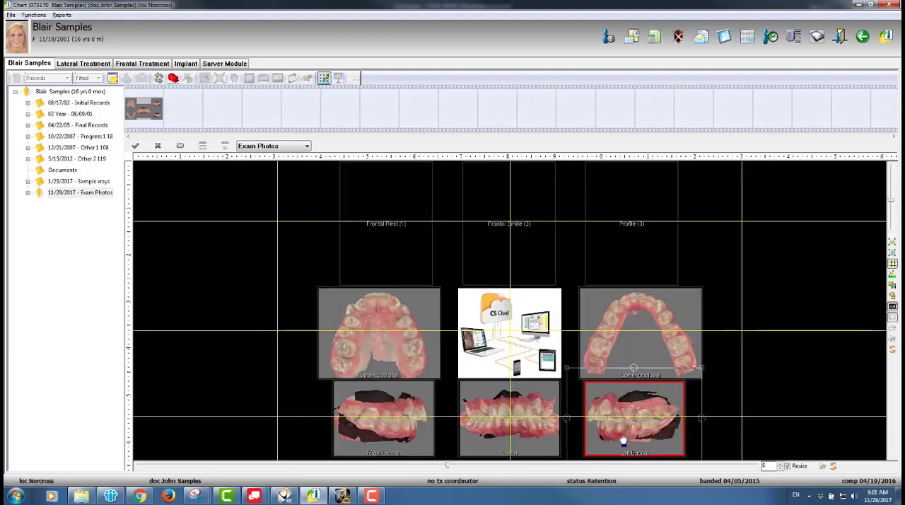
scroll(623, 440, "up", 3)
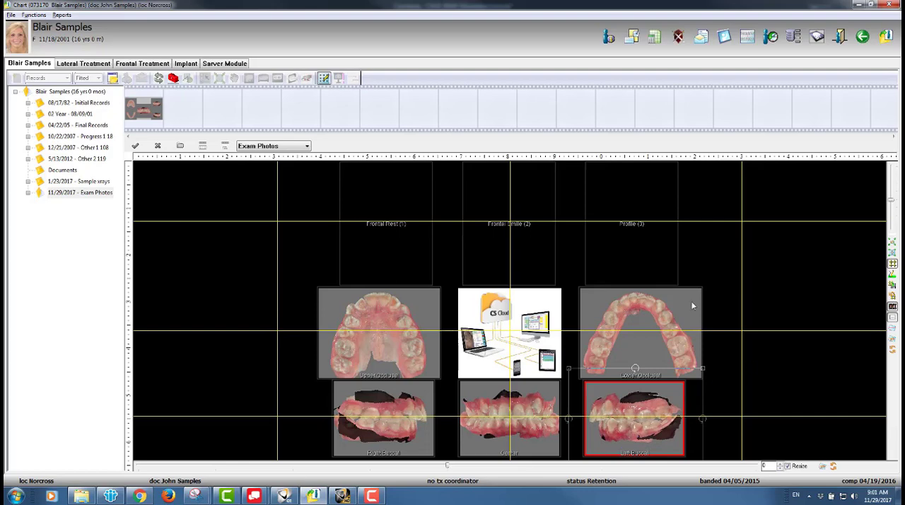
left_click(135, 145)
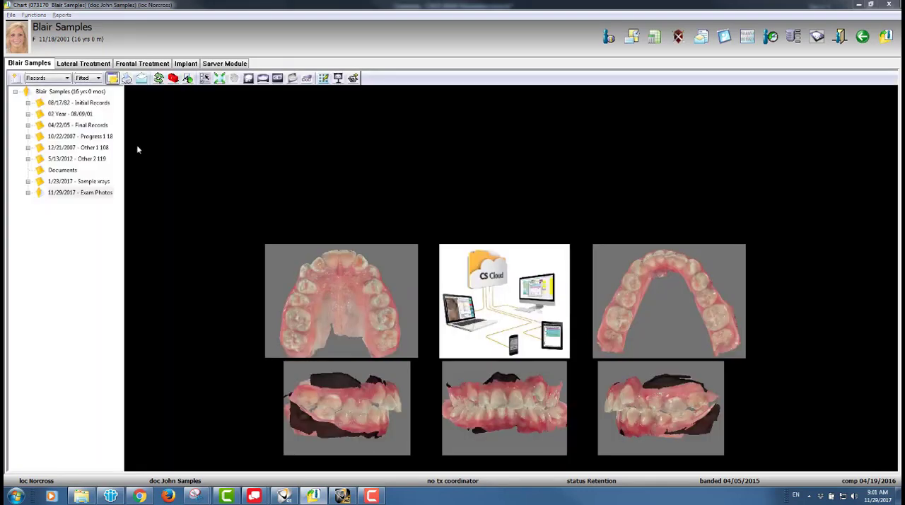
Step: View each Exam Photos image: Center, Left Buccal, Right Buccal, Lower Occlusal, Upper Occlusal and Other
left_click(27, 193)
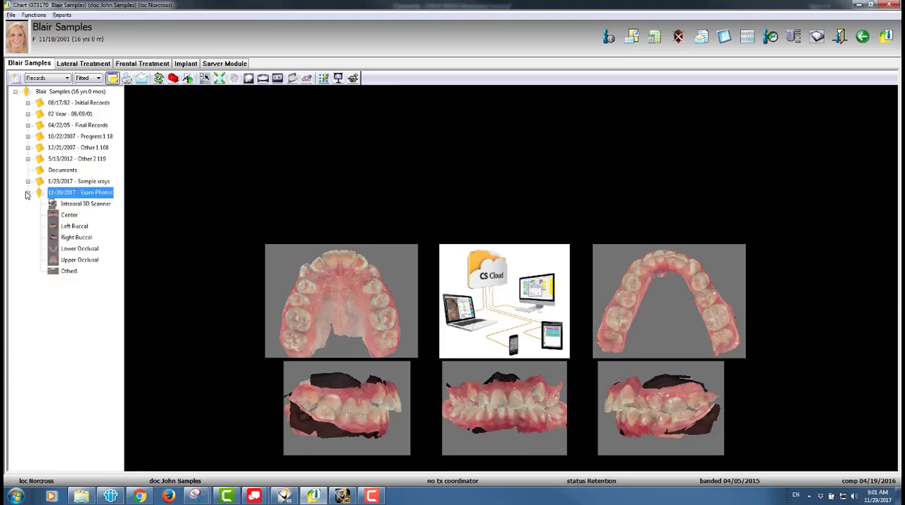
left_click(68, 215)
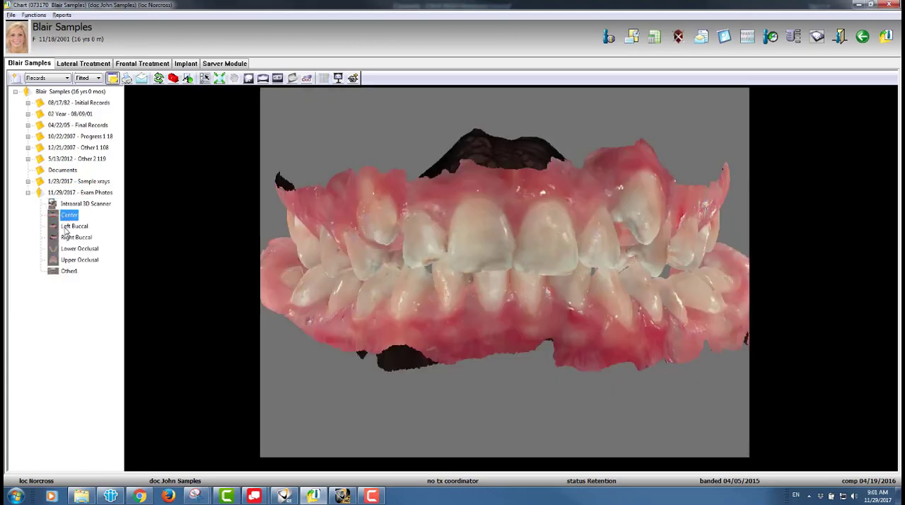
left_click(73, 226)
left_click(75, 238)
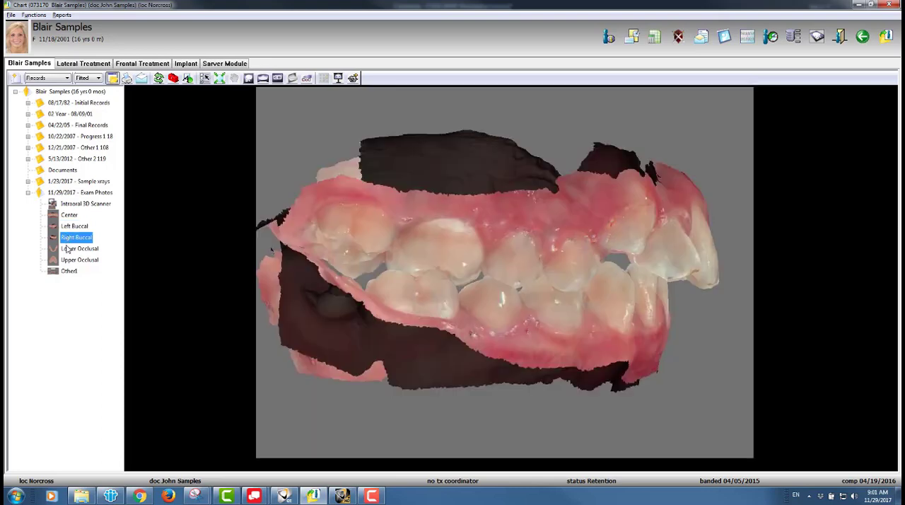
left_click(78, 249)
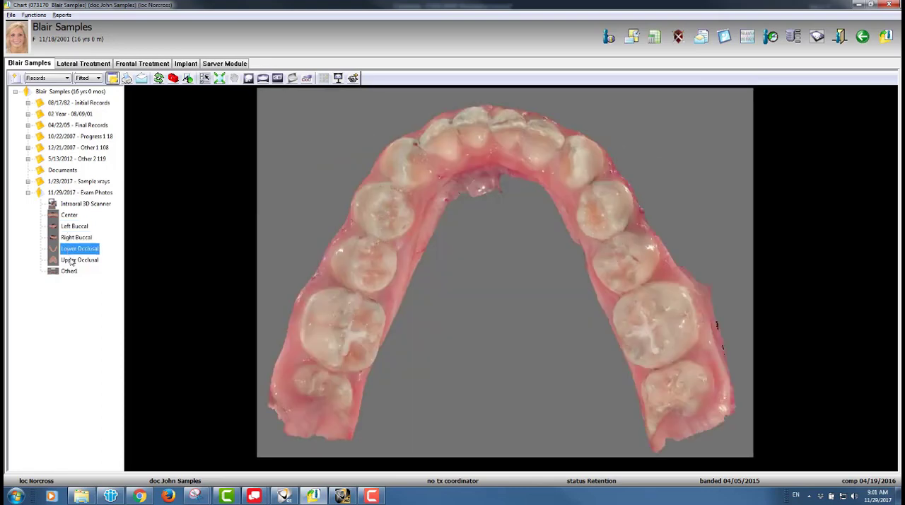
left_click(79, 260)
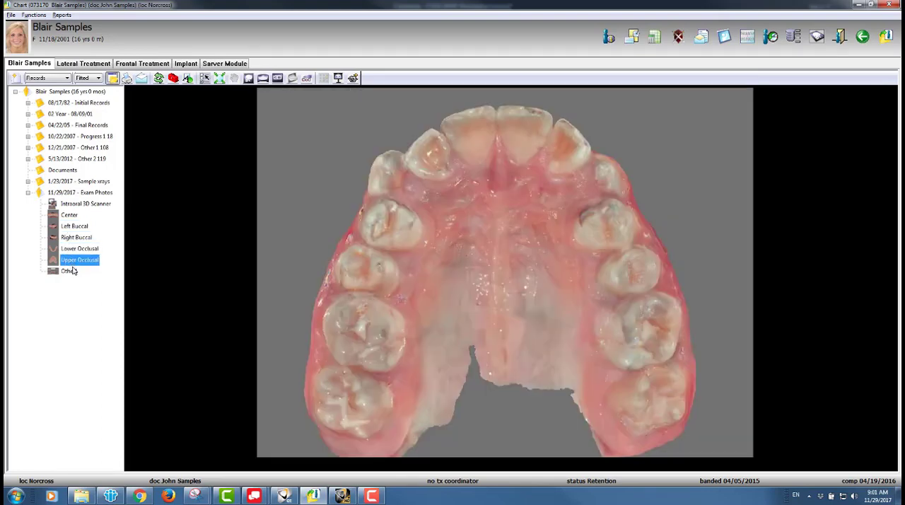
left_click(69, 271)
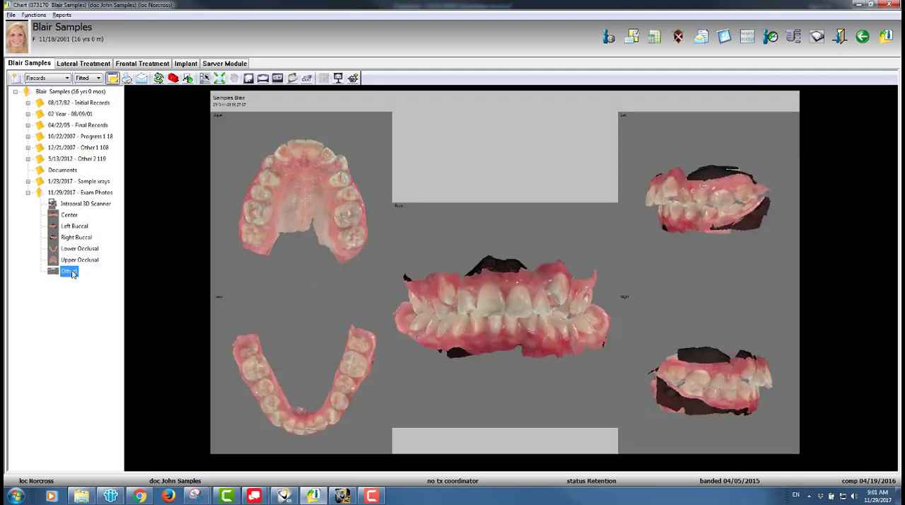
Step: Return to the exam overview and open the Intraoral 3D Scanner record in CS Model+
left_click(71, 192)
left_click(85, 204)
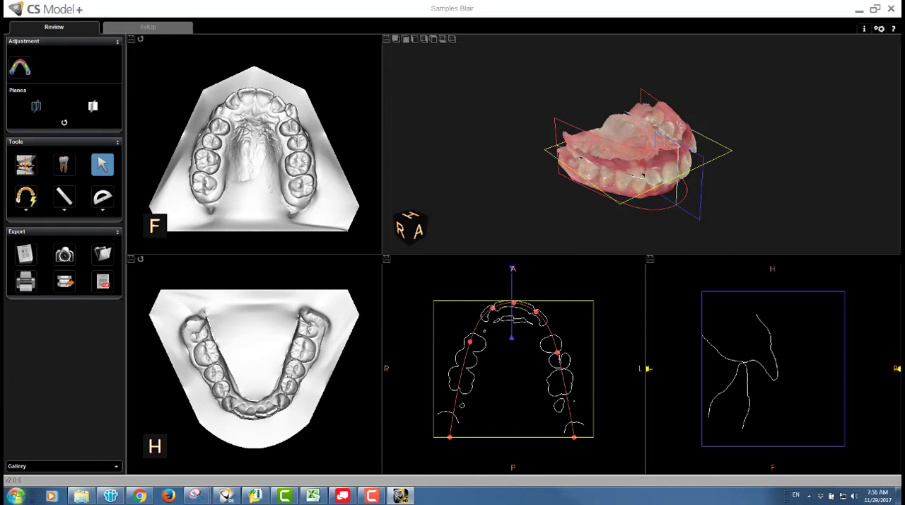
scroll(238, 208, "up", 2)
scroll(238, 207, "up", 2)
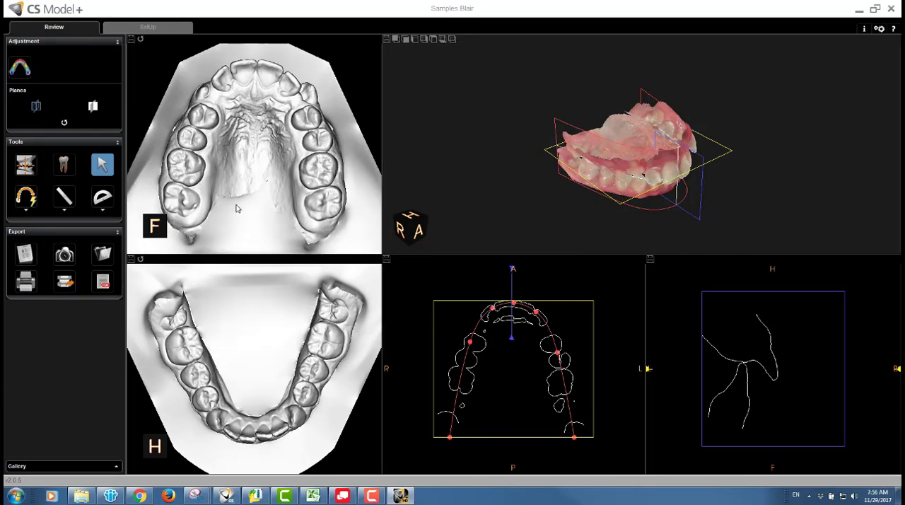
Step: Rotate the 3D bite model to each side and hide the reference planes
mouse_move(601, 196)
left_mouse_down()
mouse_move(622, 194)
mouse_move(476, 199)
left_mouse_up()
scroll(622, 194, "up", 4)
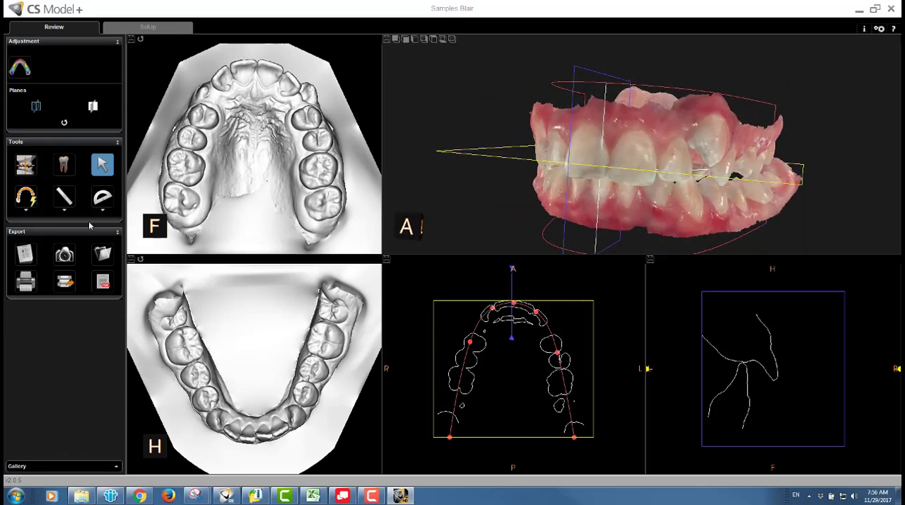
left_click(36, 107)
mouse_move(631, 198)
left_mouse_down()
mouse_move(700, 216)
mouse_move(642, 207)
mouse_move(669, 202)
left_mouse_up()
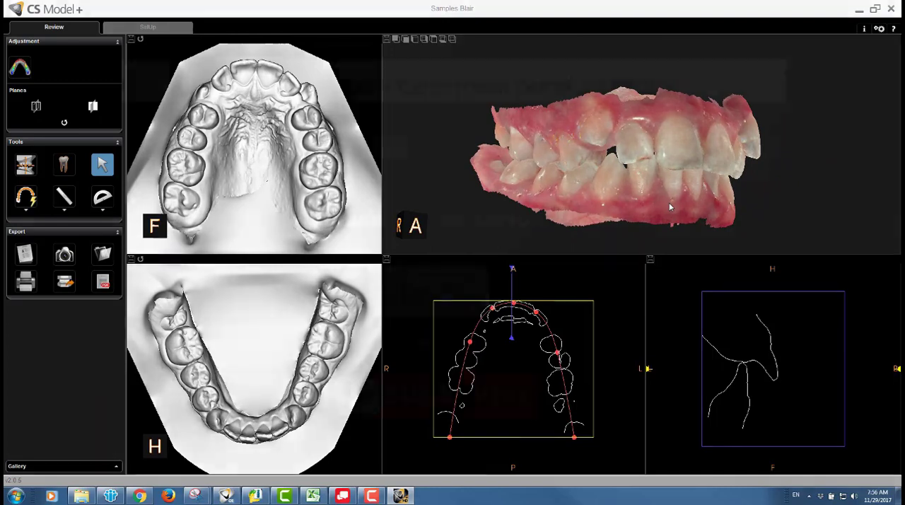